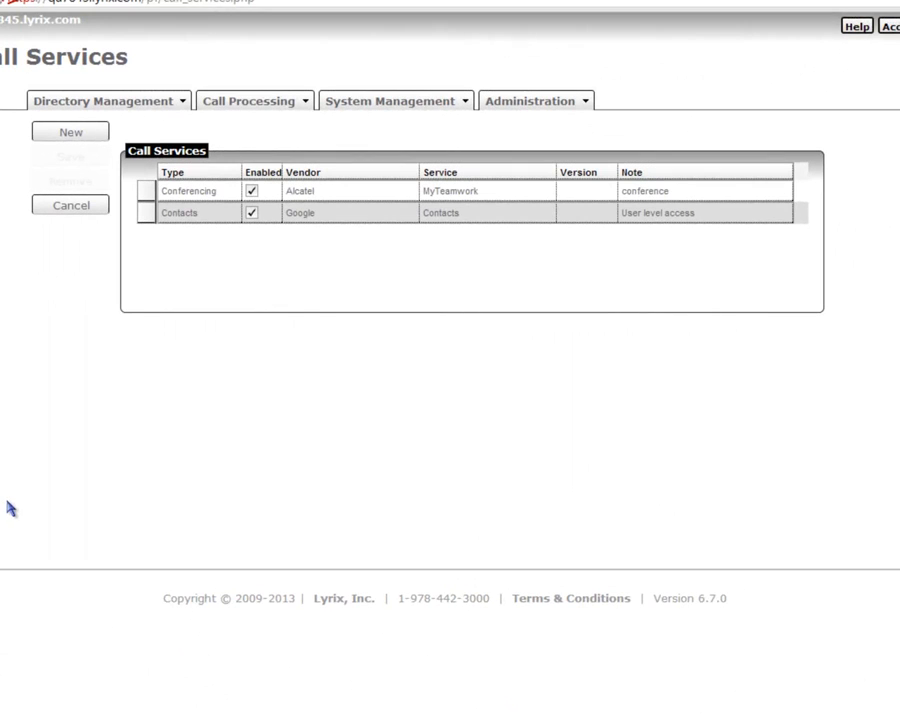
# Add a new call service with vendor Google Calendars and tick Enabled.
pyautogui.click(53, 135)
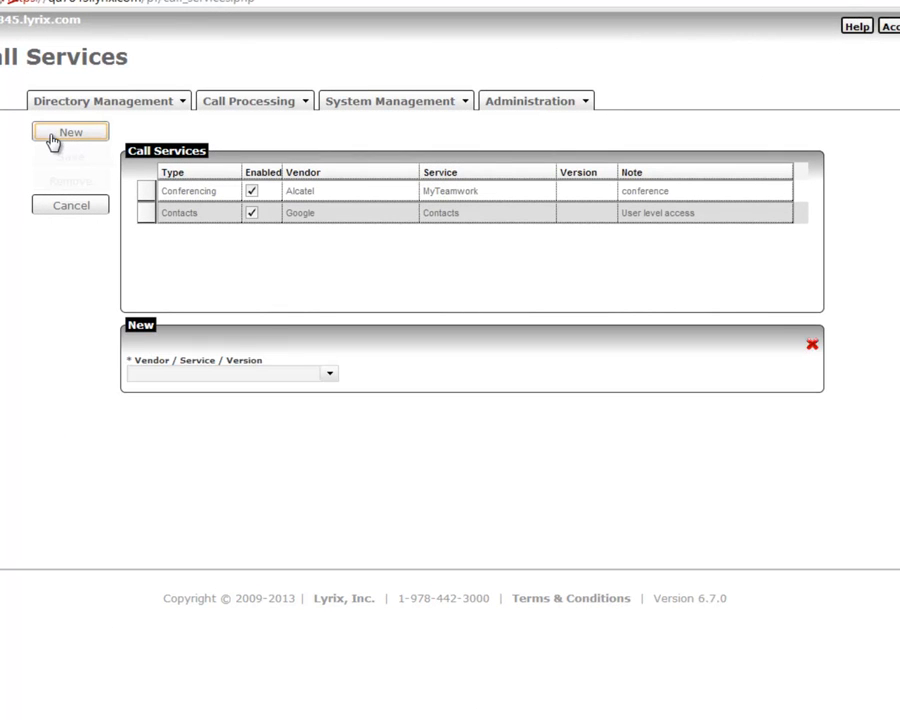
pyautogui.click(331, 377)
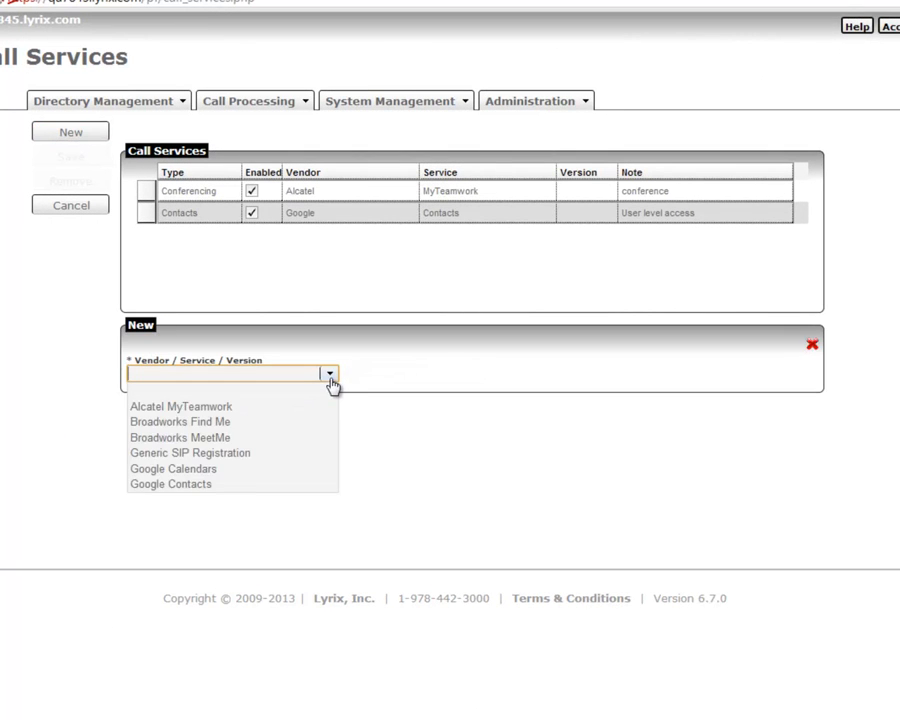
pyautogui.click(314, 469)
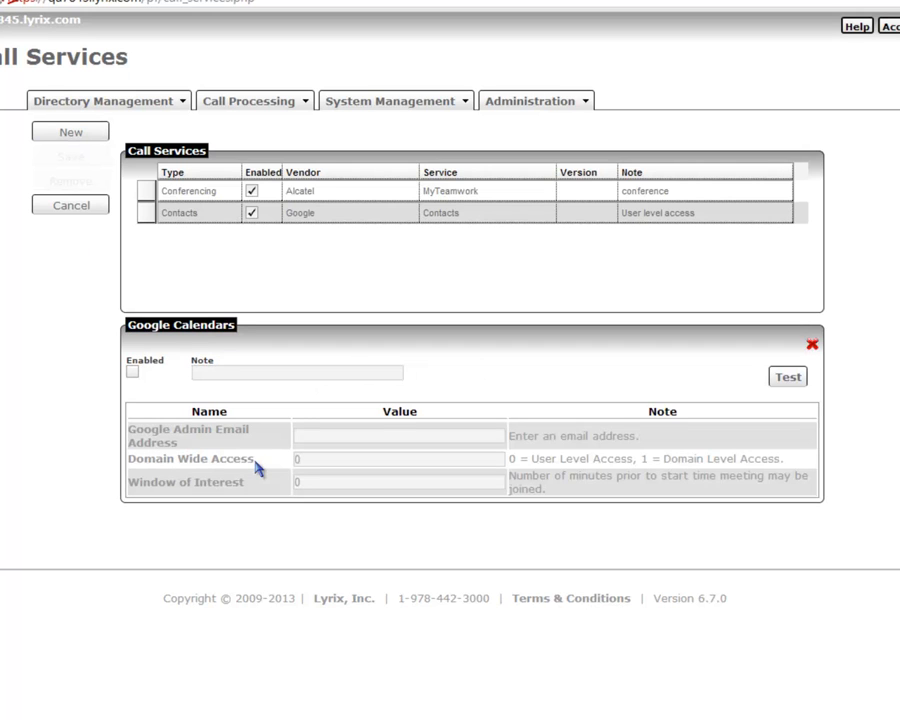
pyautogui.click(132, 371)
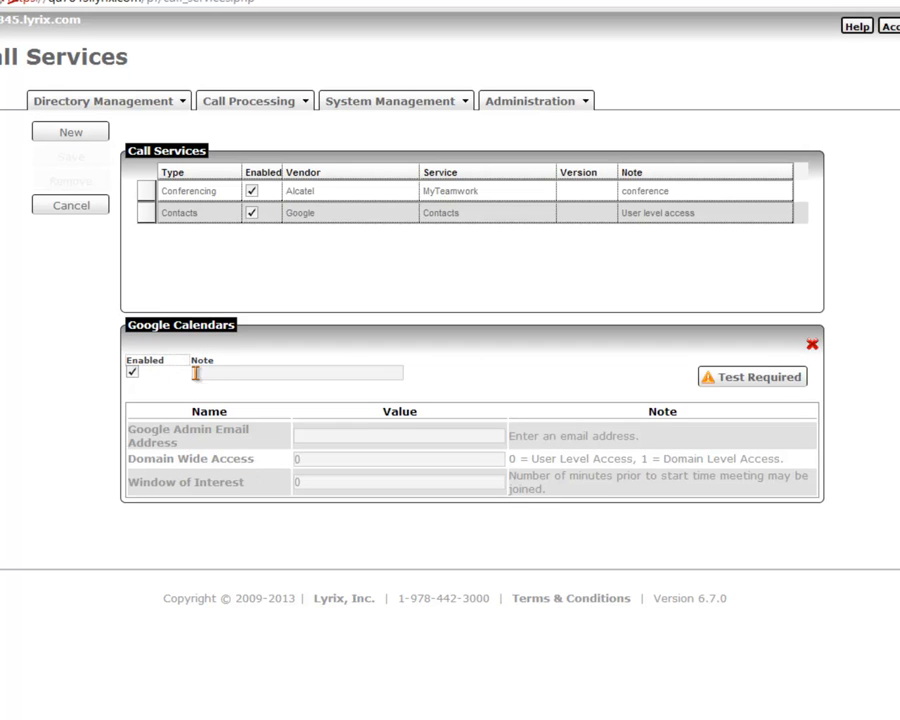
# Give it the note 'User level access' and a Window of Interest of 10, then test and save.
pyautogui.click(215, 373)
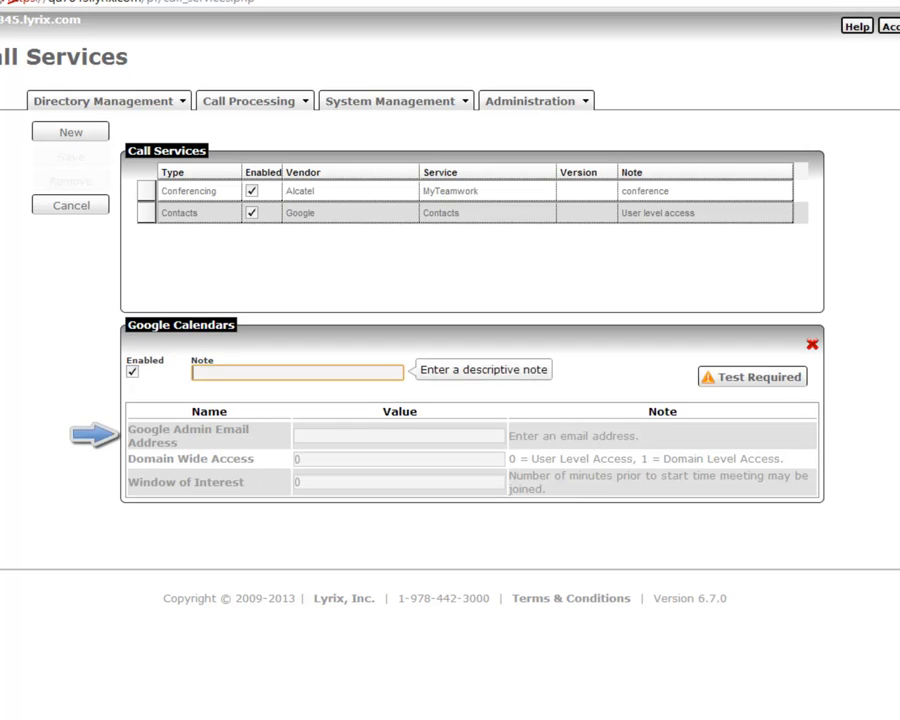
pyautogui.write('User')
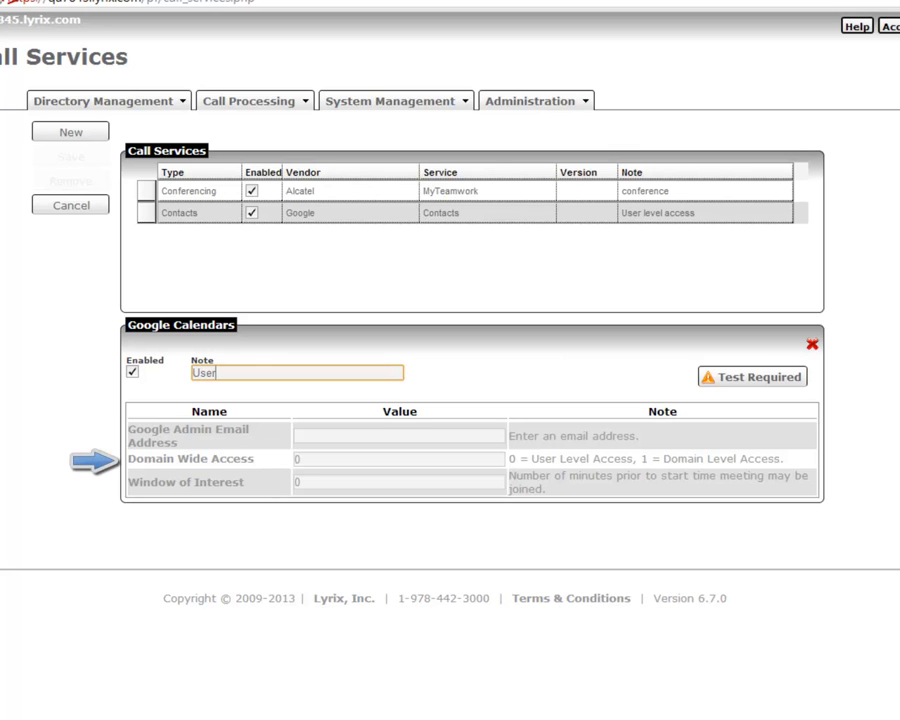
pyautogui.write(' level access')
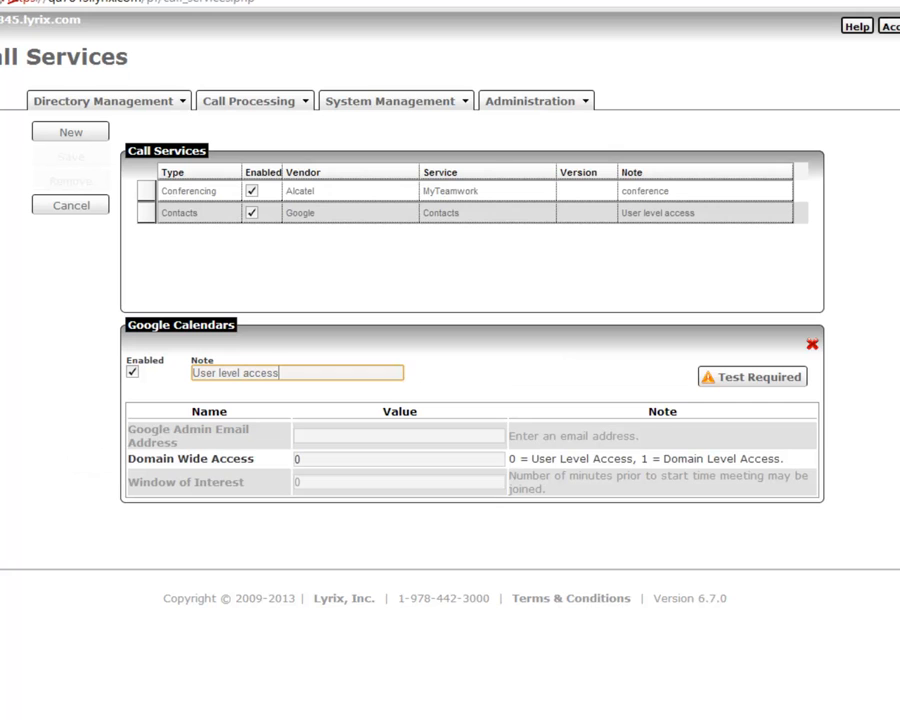
pyautogui.press('Tab')
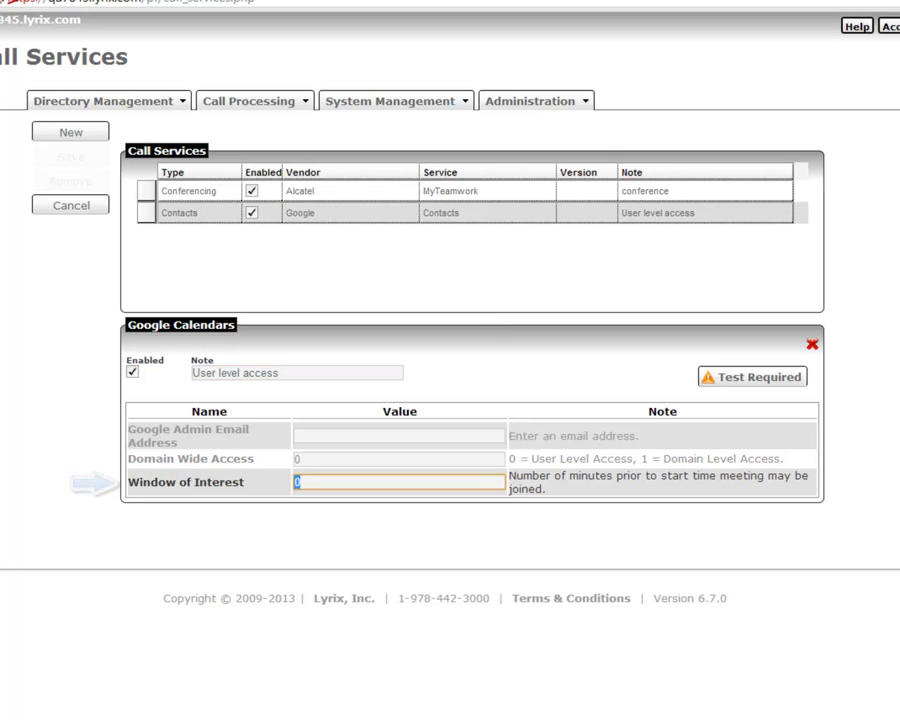
pyautogui.write('10')
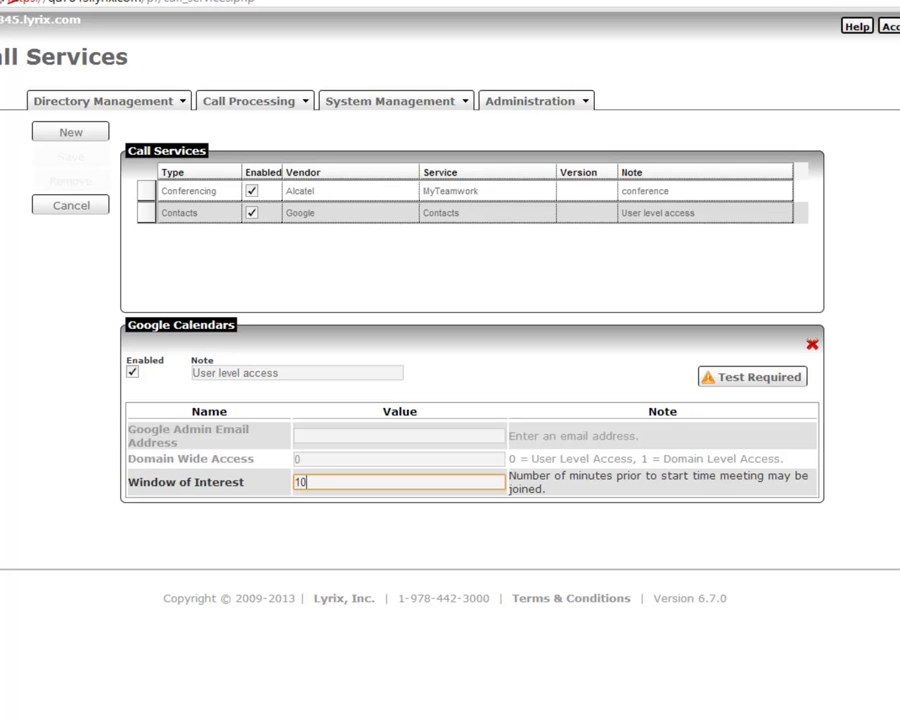
pyautogui.click(760, 378)
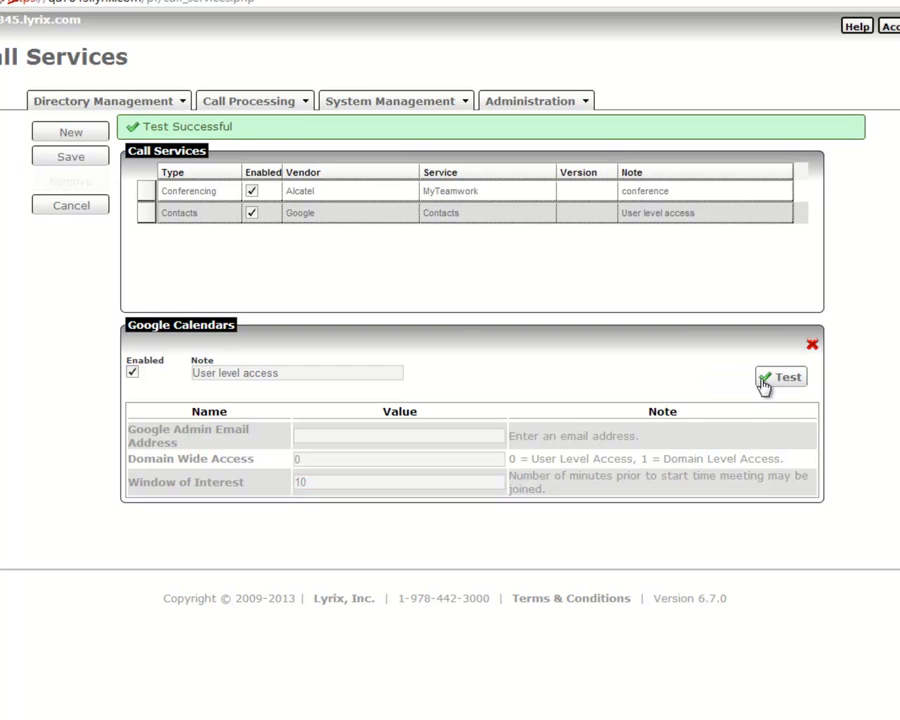
pyautogui.click(80, 160)
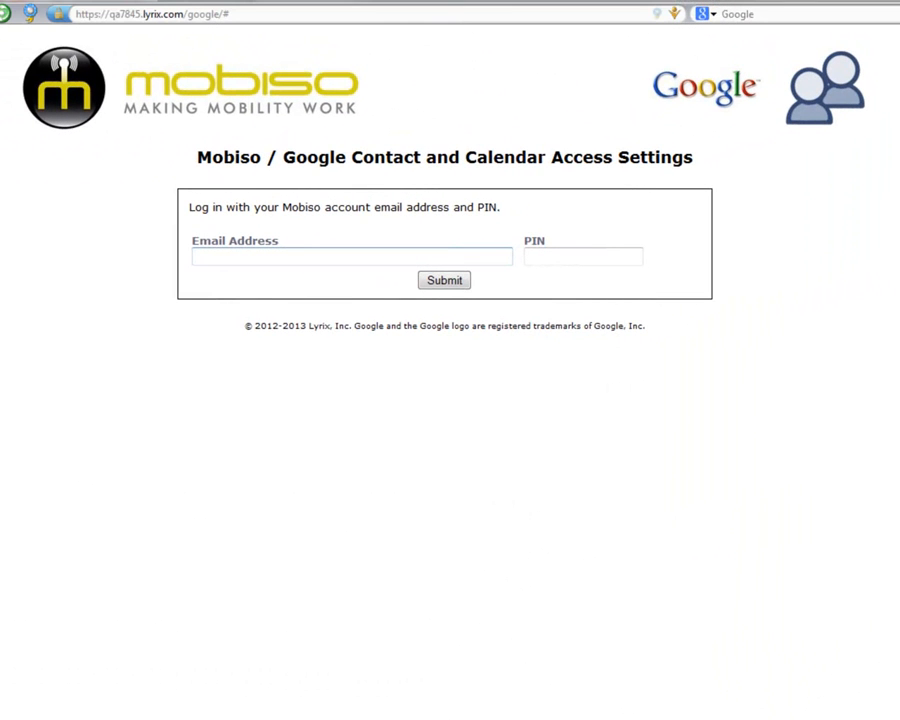
# Log in to the access settings page with the account e-mail address and PIN.
pyautogui.press('Tab')
pyautogui.write('******')
pyautogui.press('Return')
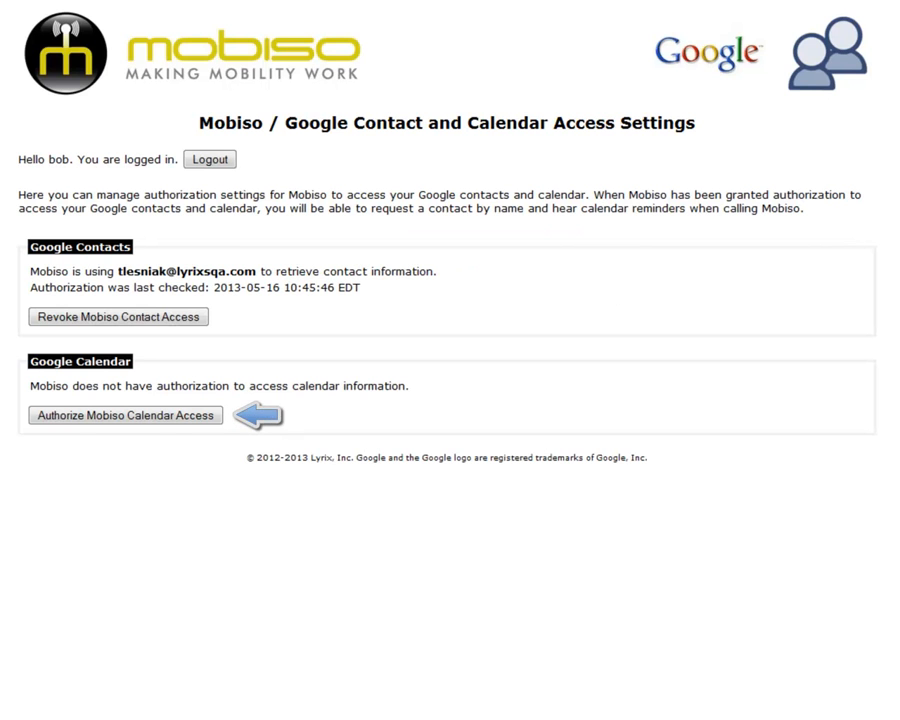
# Allow Mobiso calendar access on Google, then copy the authorization code into the box and submit it.
pyautogui.click(149, 416)
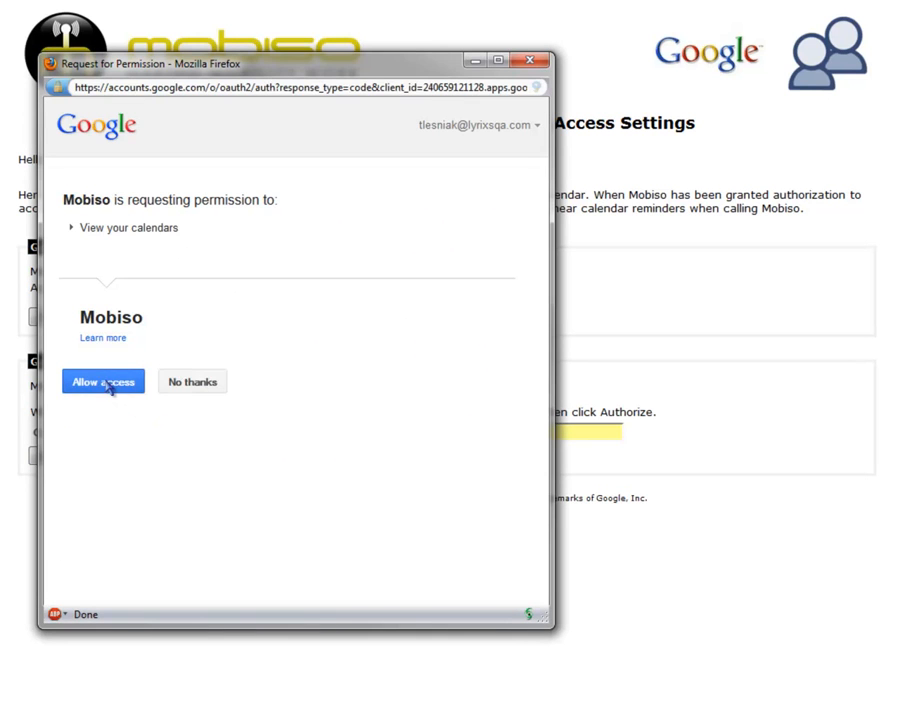
pyautogui.click(117, 386)
pyautogui.tripleClick(138, 195)
pyautogui.rightClick(138, 196)
pyautogui.click(207, 251)
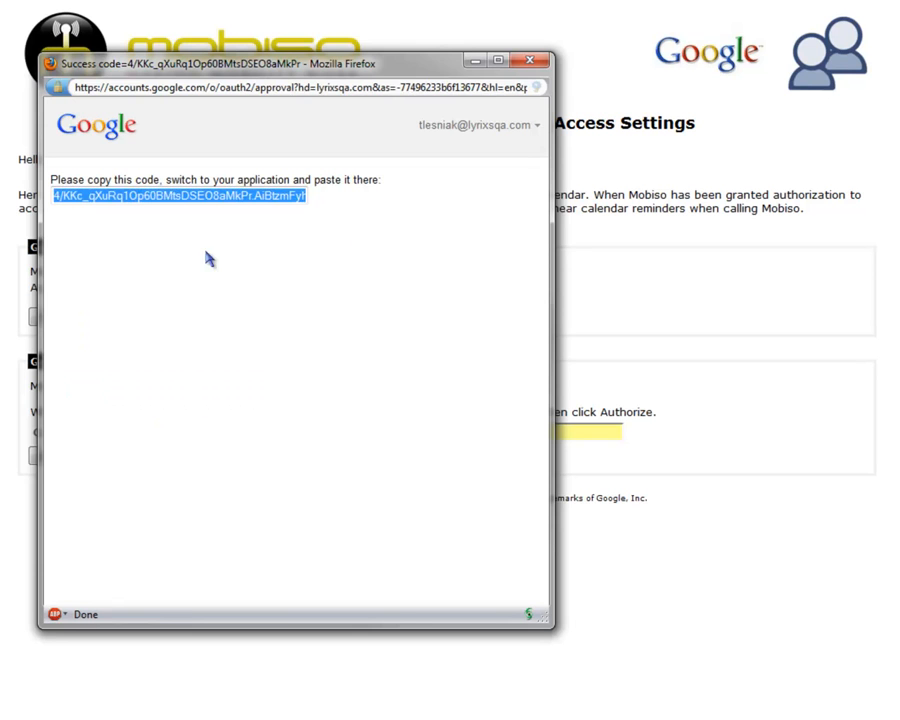
pyautogui.rightClick(352, 430)
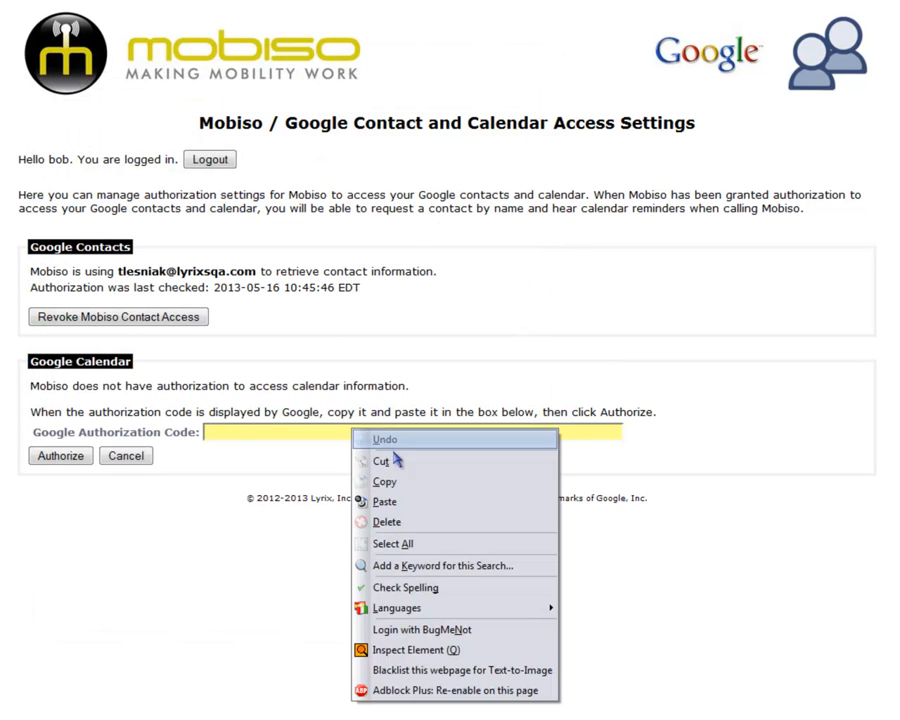
pyautogui.click(404, 500)
pyautogui.click(62, 456)
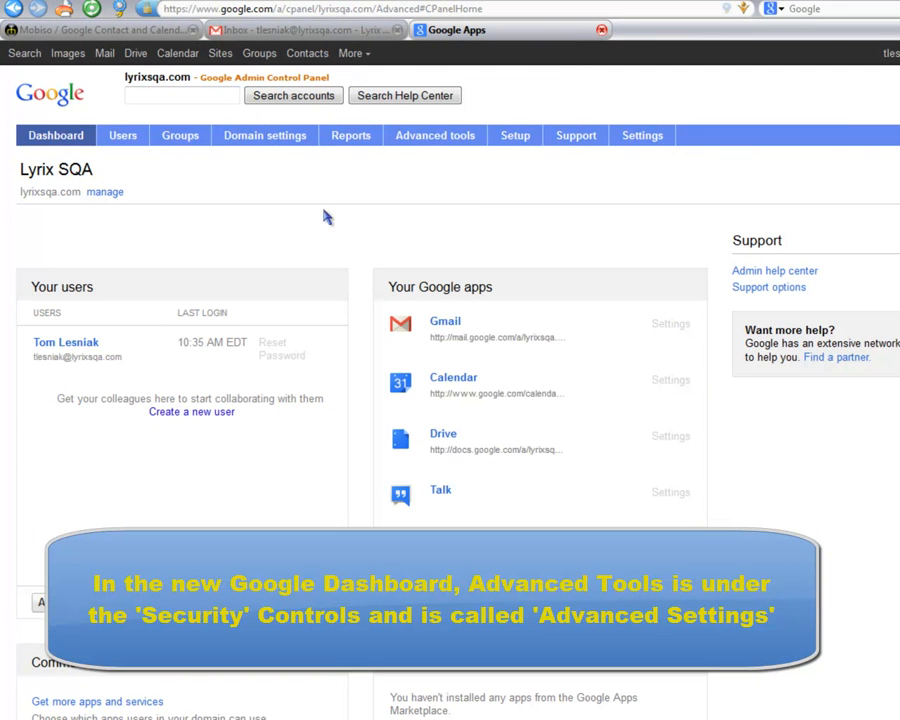
# In Advanced tools' OAuth domain key page, tick 'Enable this consumer key', save changes, and return to Advanced tools.
pyautogui.click(446, 143)
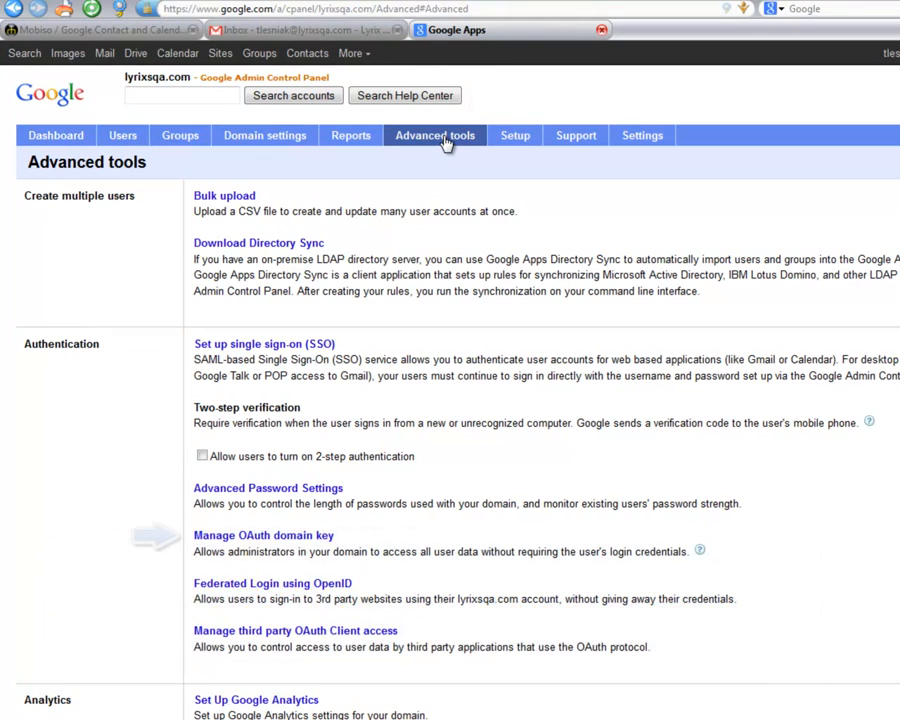
pyautogui.click(296, 538)
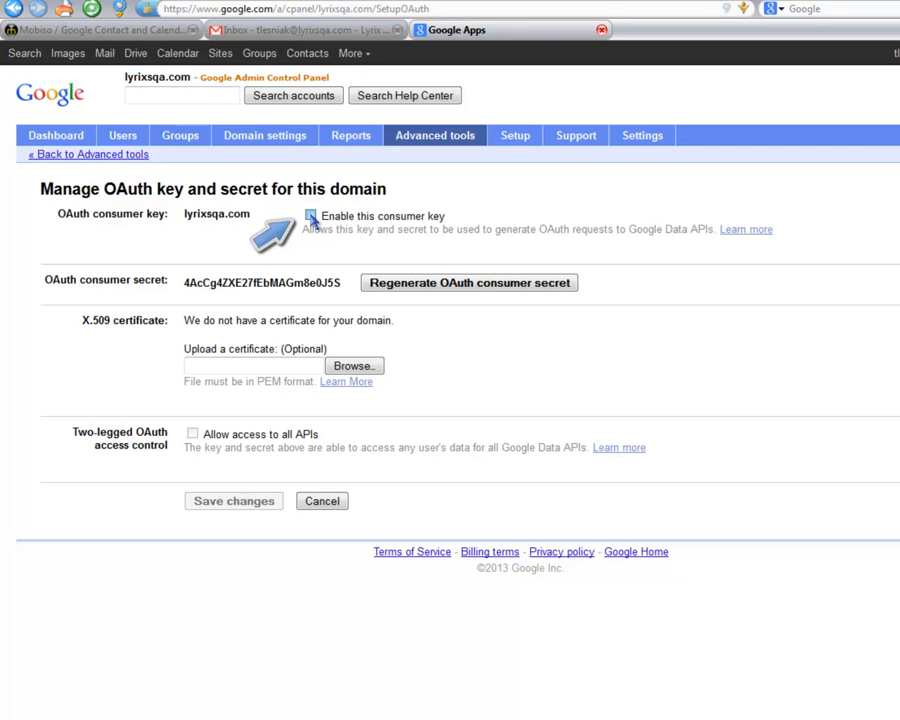
pyautogui.click(311, 216)
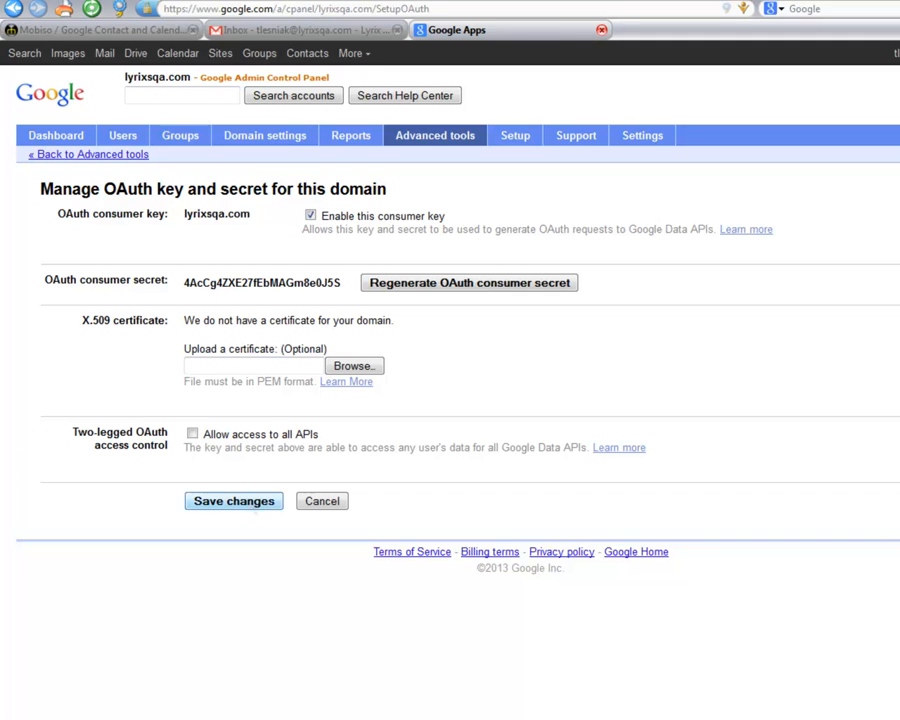
pyautogui.click(253, 502)
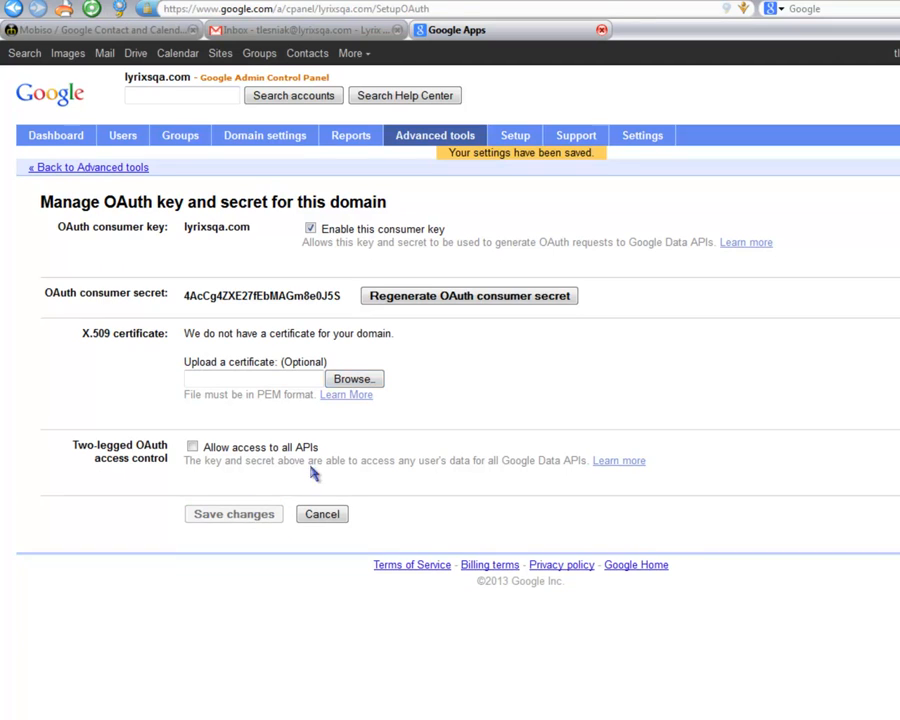
pyautogui.click(417, 143)
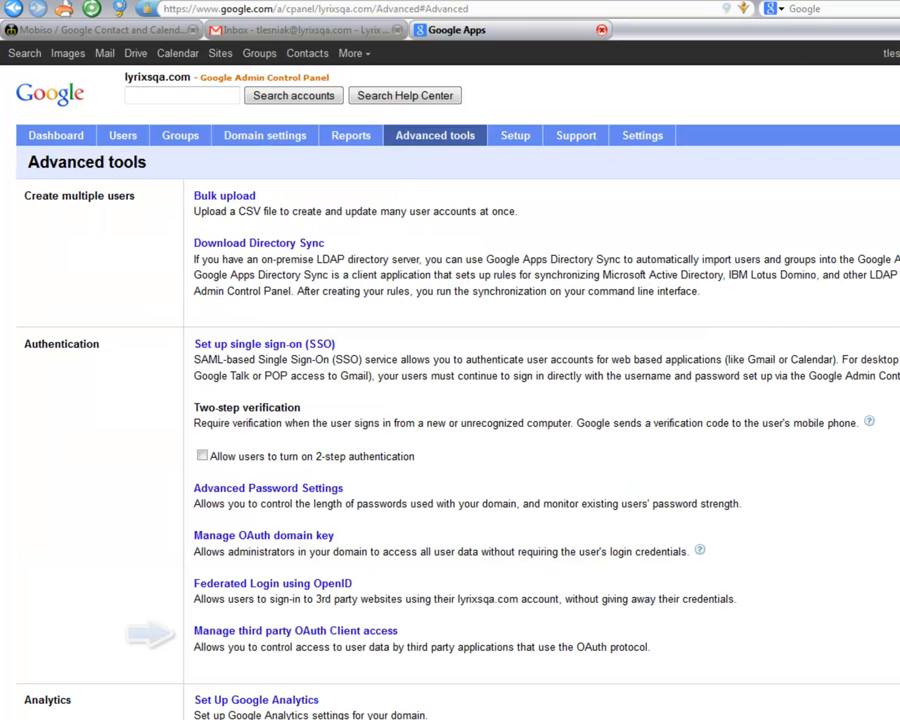
# Under third-party OAuth client access, paste the client name and calendar.readonly scope, then authorize them.
pyautogui.click(255, 632)
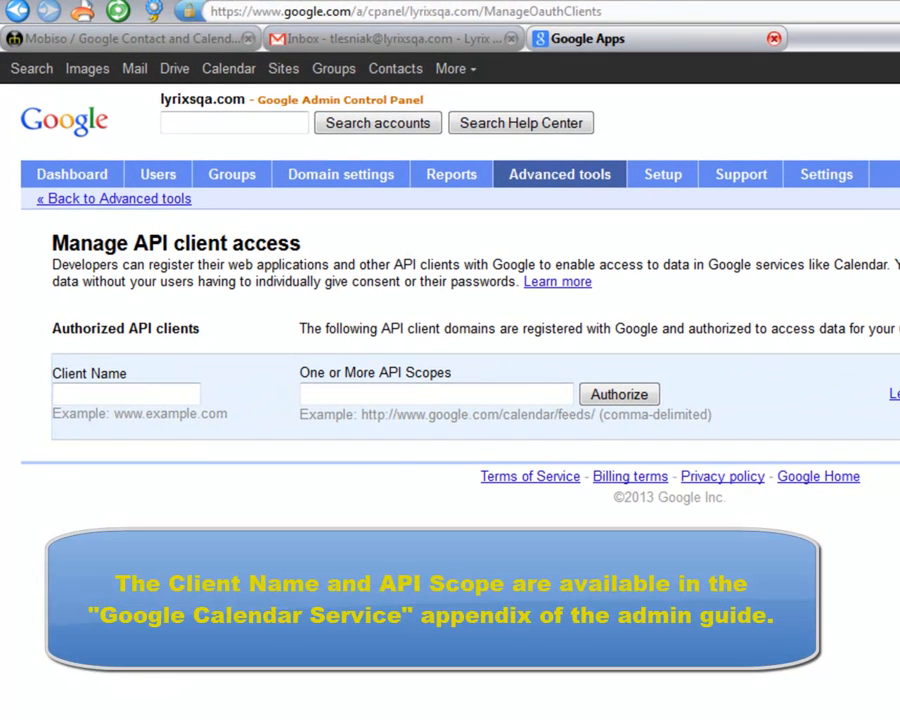
pyautogui.click(133, 392)
pyautogui.rightClick(134, 392)
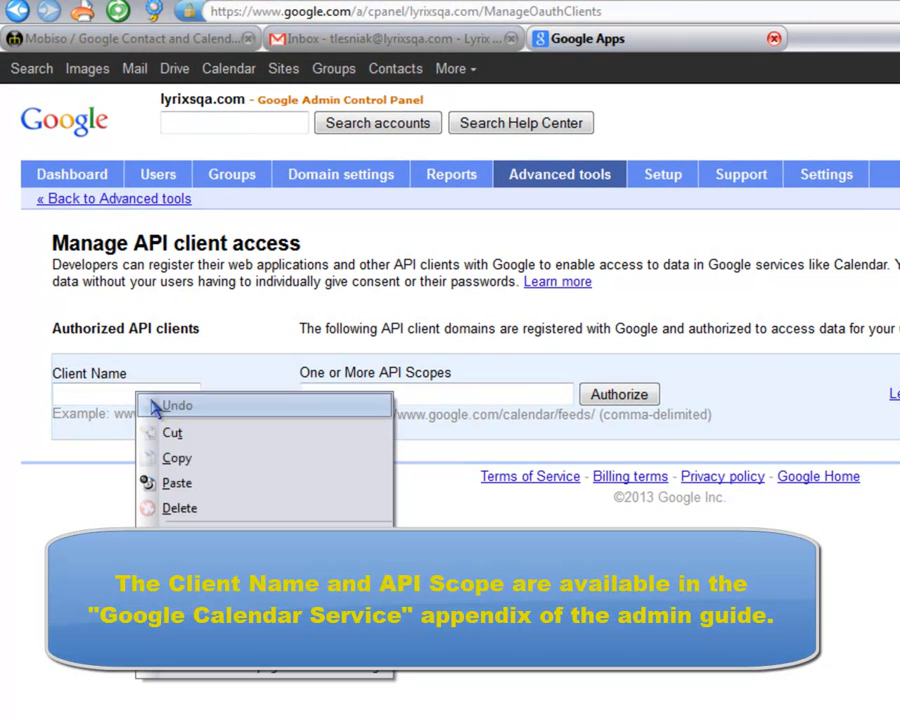
pyautogui.click(190, 490)
pyautogui.click(346, 396)
pyautogui.rightClick(347, 396)
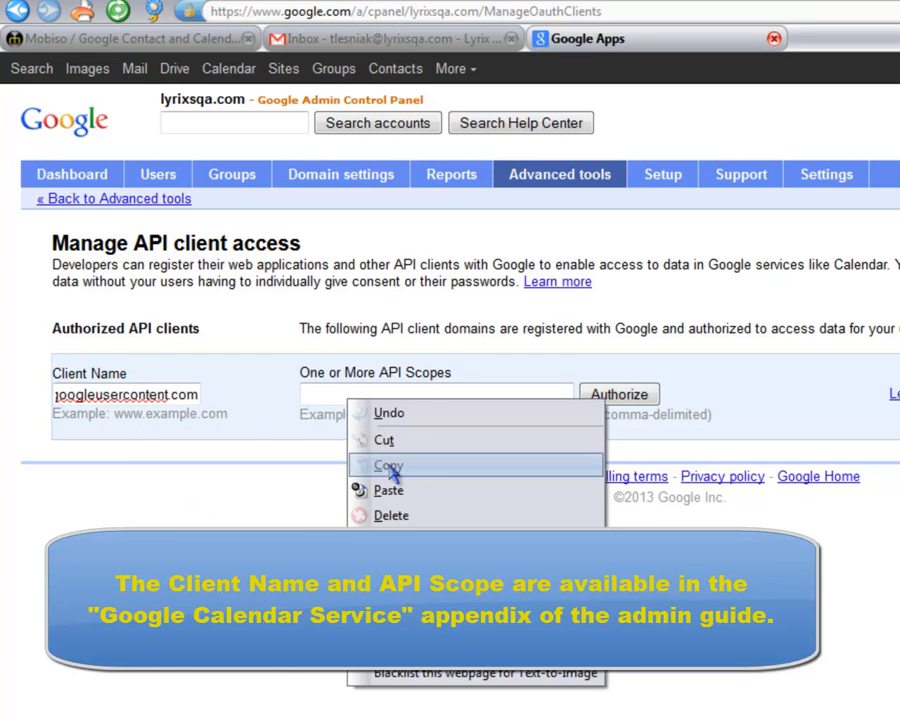
pyautogui.click(388, 490)
pyautogui.press('Home')
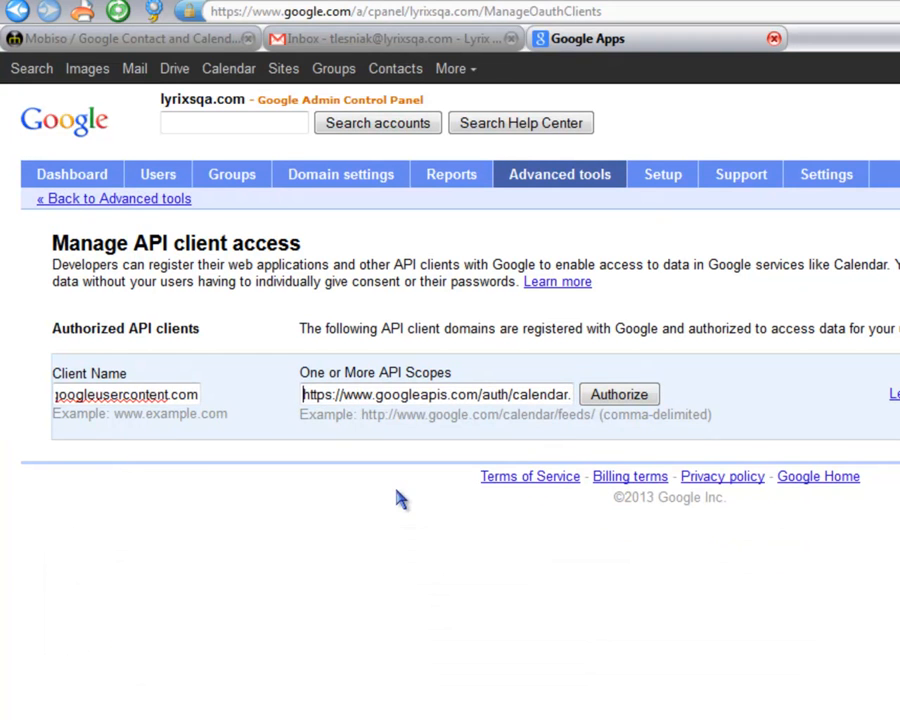
pyautogui.click(163, 395)
pyautogui.press('Home')
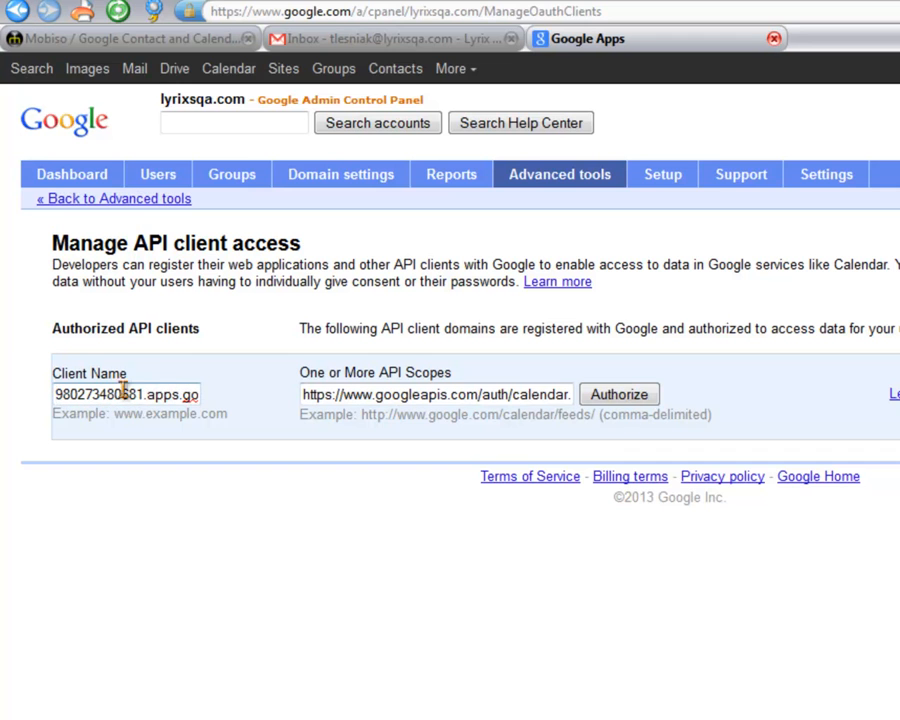
pyautogui.click(616, 395)
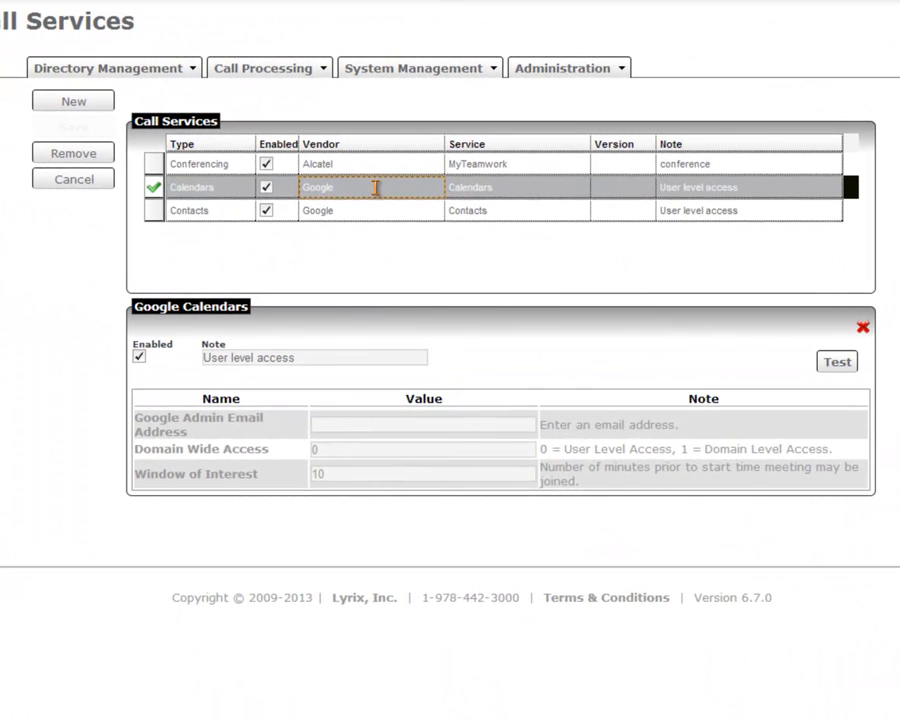
# Set Domain Wide Access to 1, enter the Google admin e-mail address, then test and save the Calendars service.
pyautogui.click(336, 449)
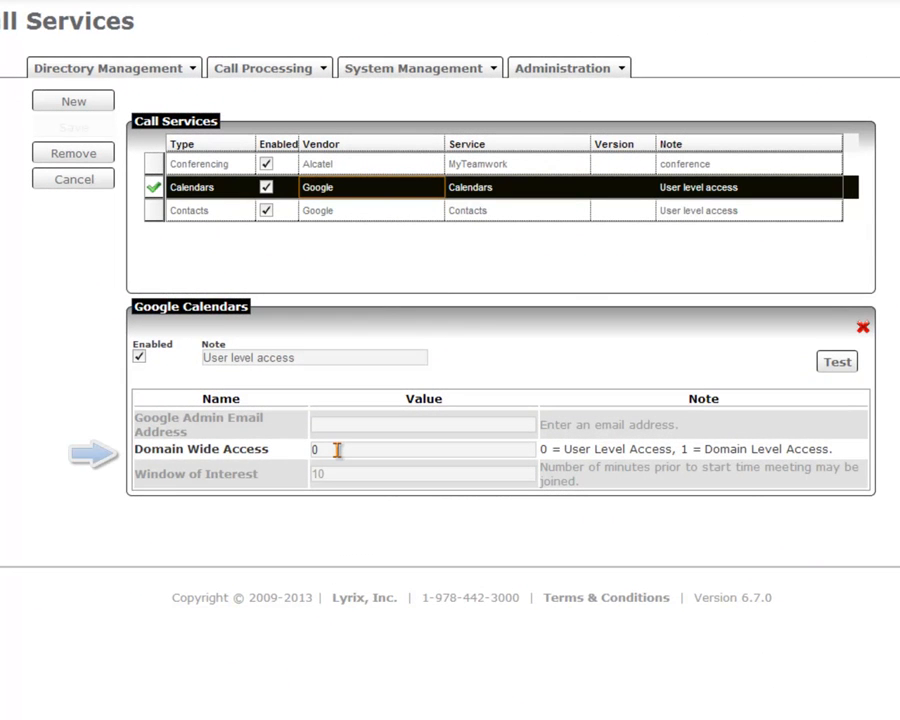
pyautogui.press('BackSpace')
pyautogui.write('1')
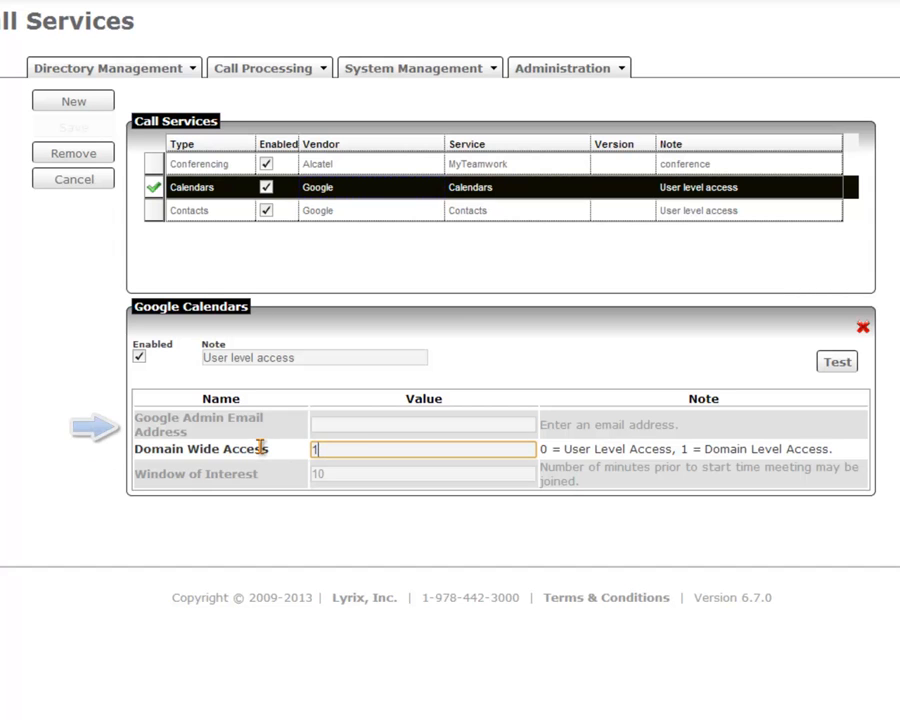
pyautogui.click(336, 425)
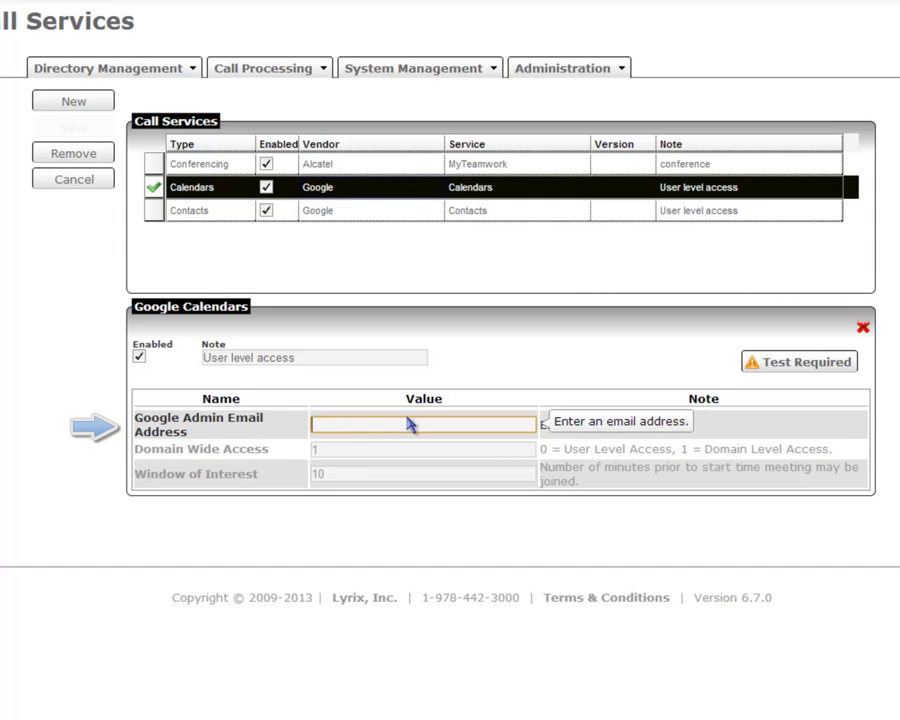
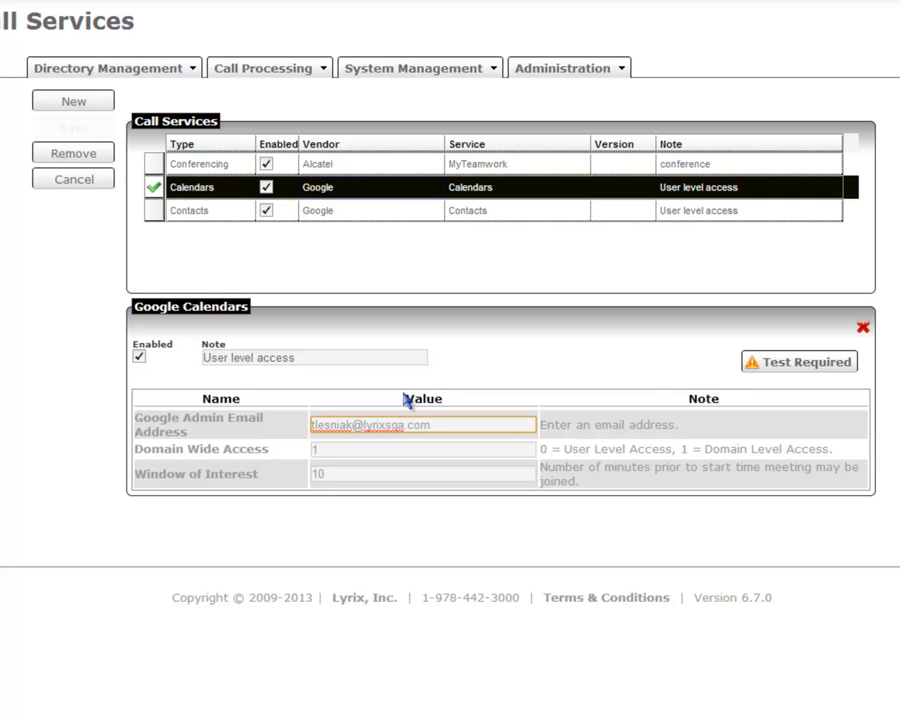
pyautogui.click(781, 365)
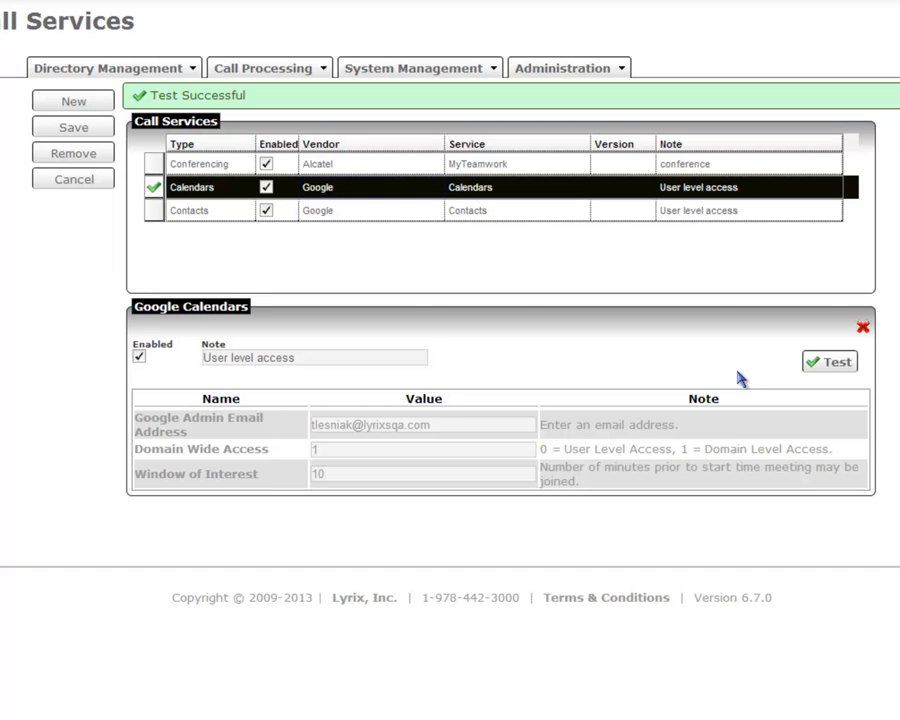
pyautogui.click(70, 132)
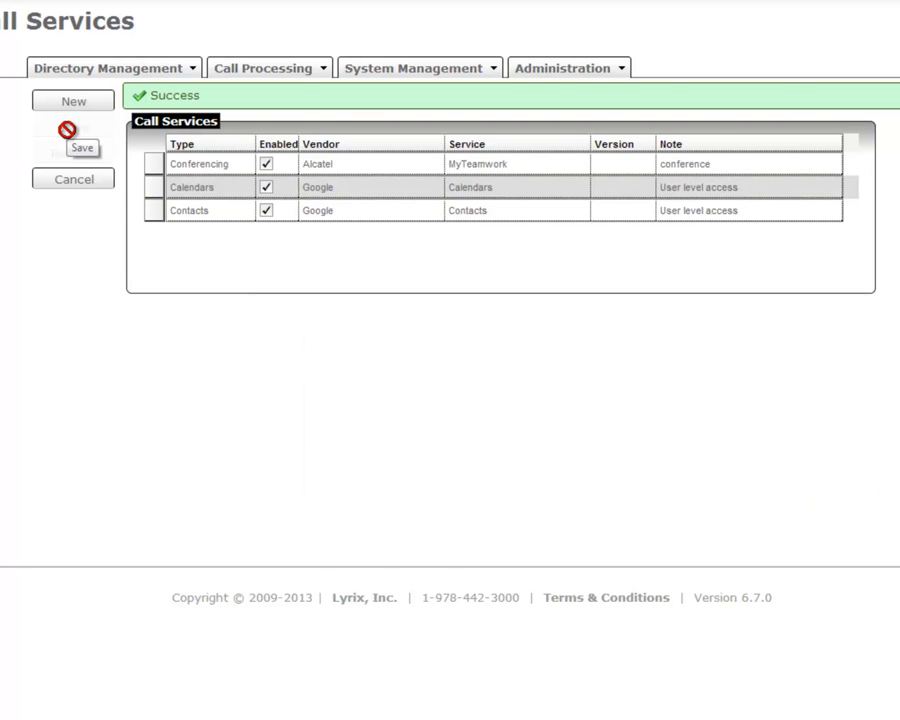